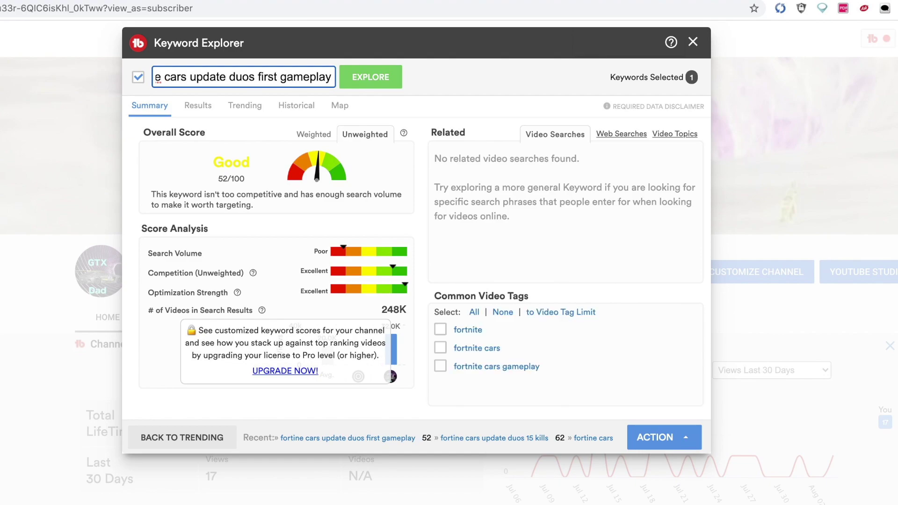
# - Trim the trailing words from the duos keyword phrase and re-run the research
pyautogui.press('BackSpace')
pyautogui.press('BackSpace')
pyautogui.press('BackSpace')
pyautogui.press('BackSpace')
pyautogui.press('BackSpace')
pyautogui.press('BackSpace')
pyautogui.press('BackSpace')
pyautogui.press('BackSpace')
pyautogui.press('BackSpace')
pyautogui.press('BackSpace')
pyautogui.press('BackSpace')
pyautogui.press('BackSpace')
pyautogui.press('BackSpace')
pyautogui.press('BackSpace')
pyautogui.press('BackSpace')
pyautogui.press('Return')
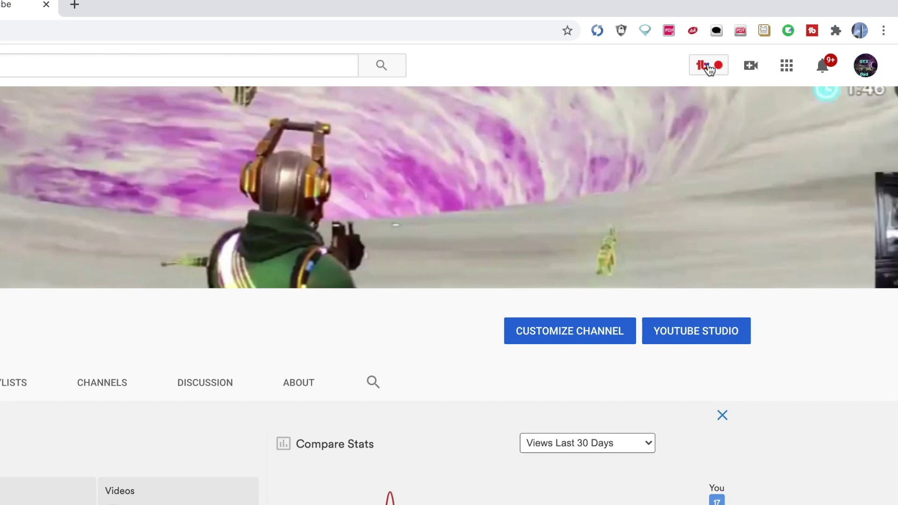
# - Launch a new Keyword Explorer and paste 'Fotnite with My Friends' as the keyword
pyautogui.click(708, 69)
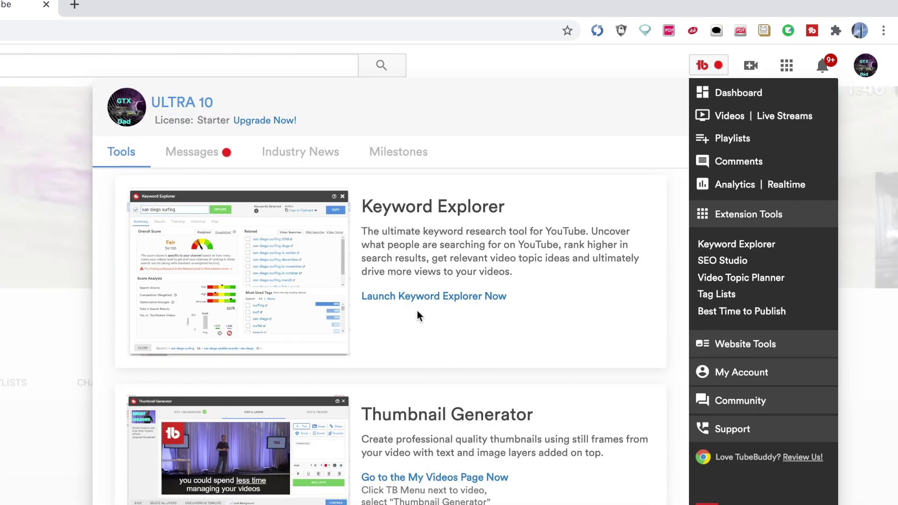
pyautogui.click(420, 297)
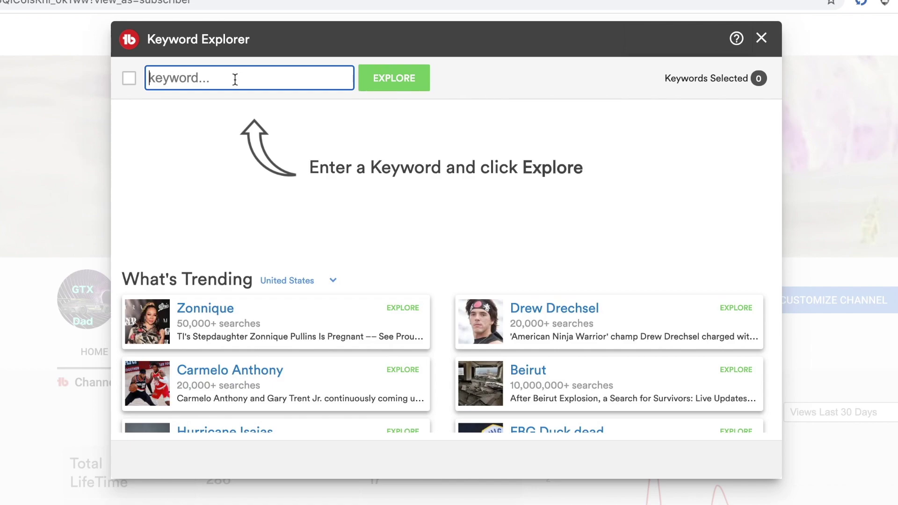
pyautogui.write('Fotnite with My Friends')
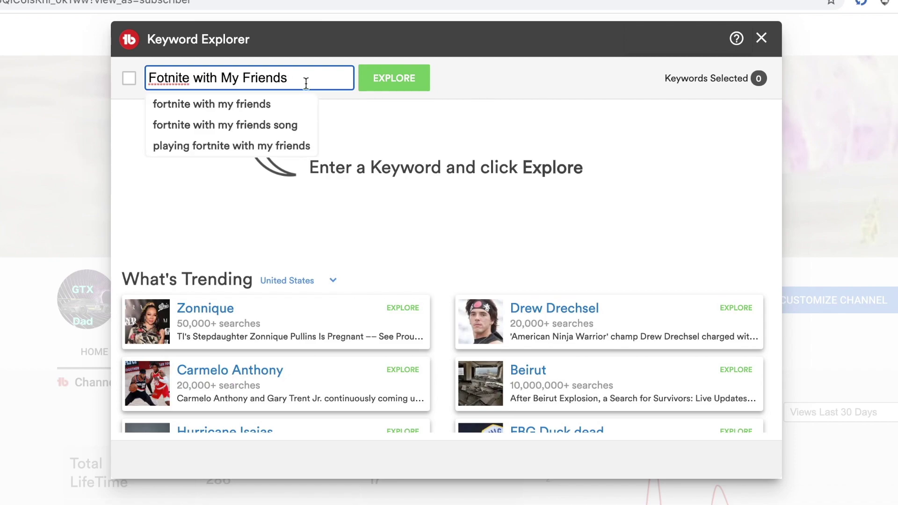
# - Run the research on the entered keyword to get its score
pyautogui.click(389, 81)
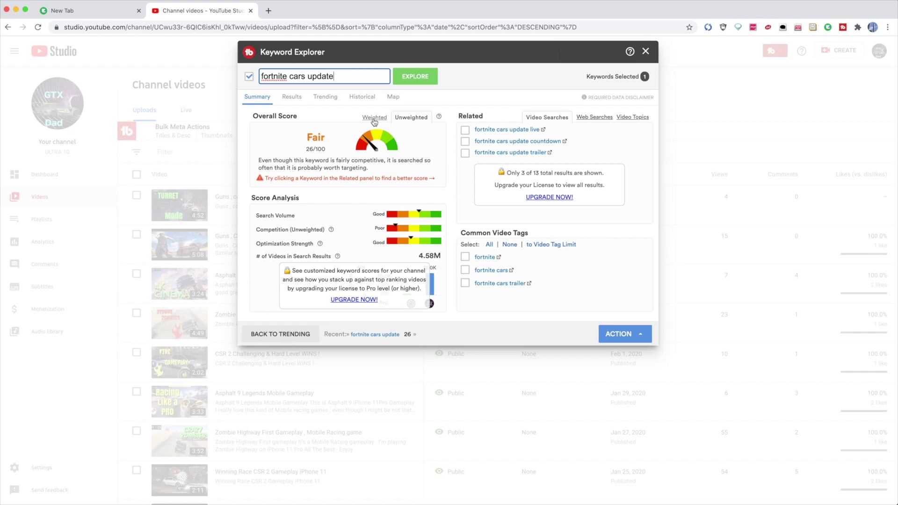
# - Try the Weighted score, then follow the upgrade prompt to the Pro/Star/Legend pricing page
pyautogui.click(375, 118)
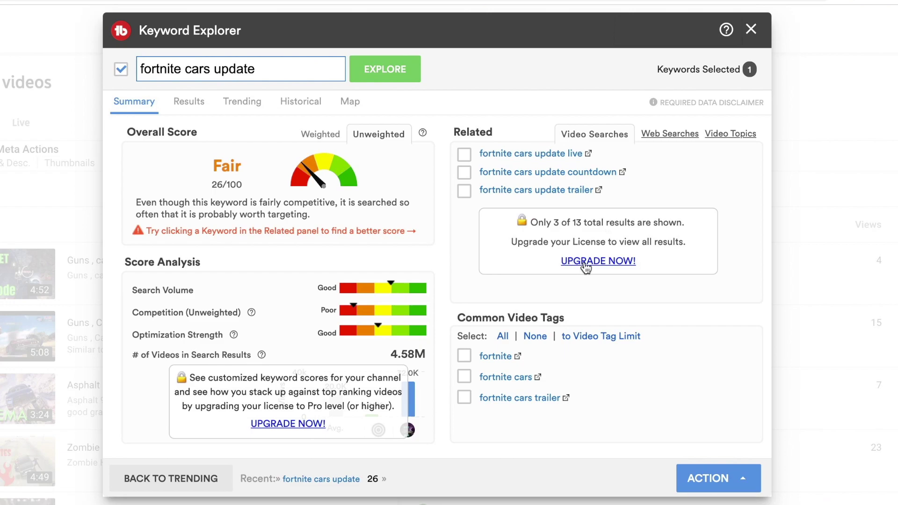
pyautogui.click(585, 265)
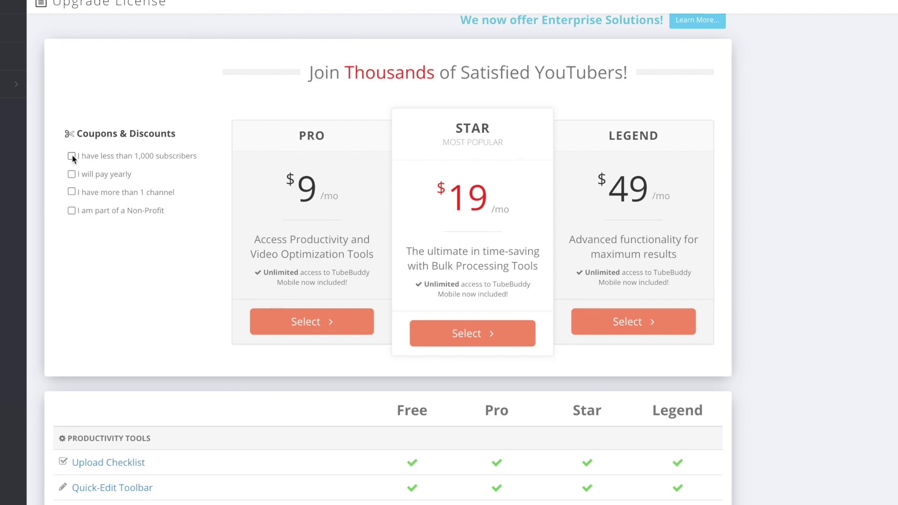
# - Apply the under-1,000-subscribers discount and review the plan feature comparison table
pyautogui.click(71, 156)
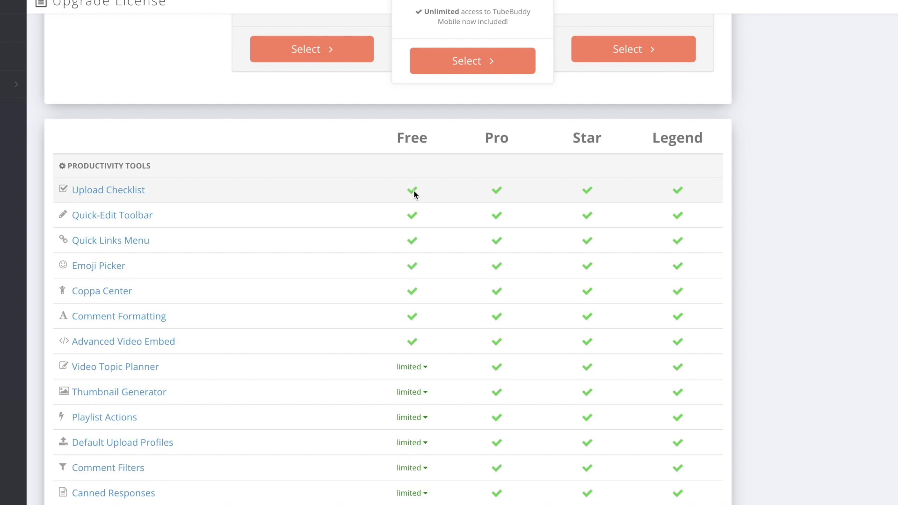
pyautogui.scroll(-1, 414, 194)
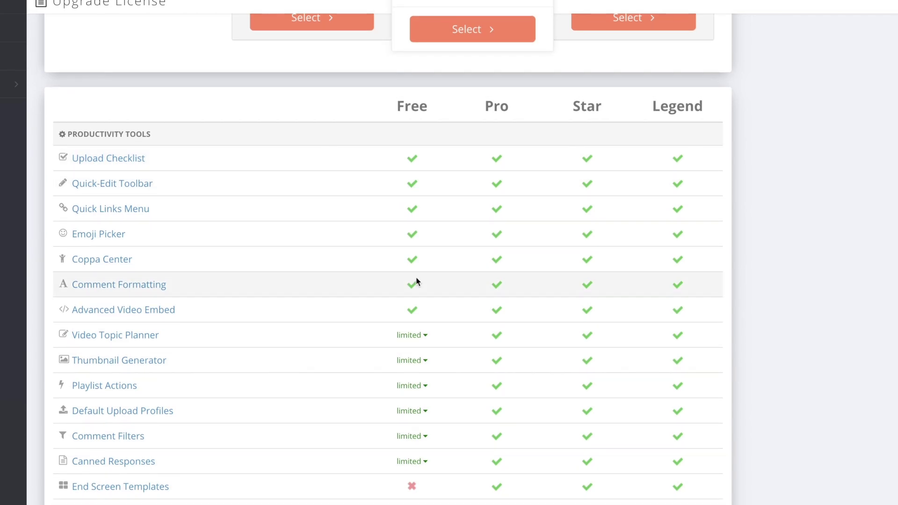
pyautogui.scroll(-10, 415, 288)
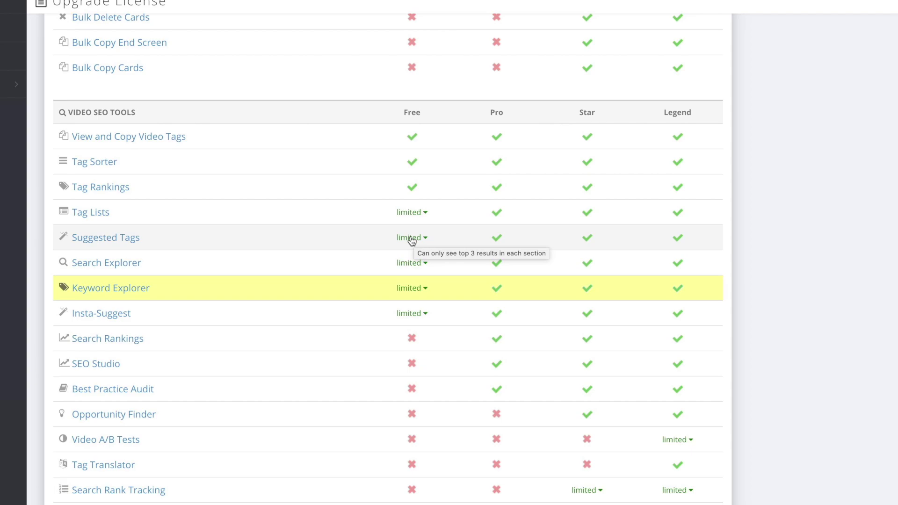
pyautogui.scroll(-3, 412, 241)
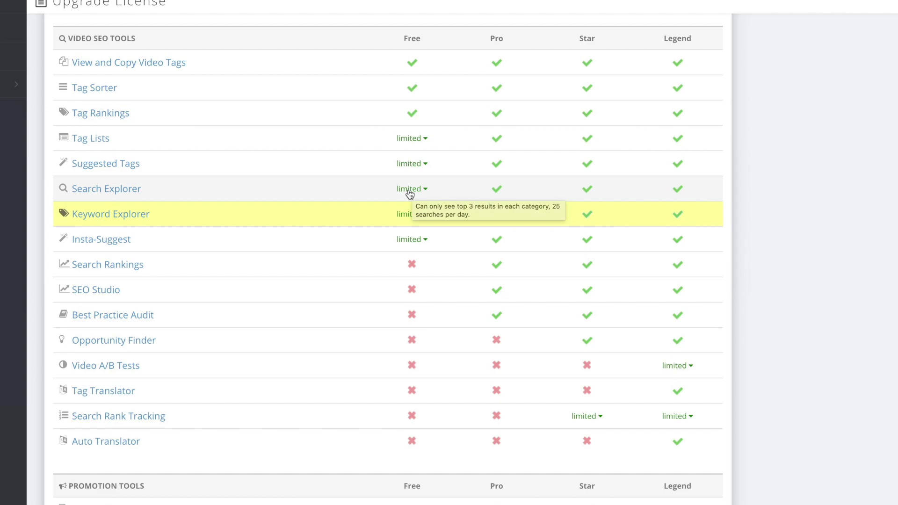
pyautogui.scroll(-15, 410, 193)
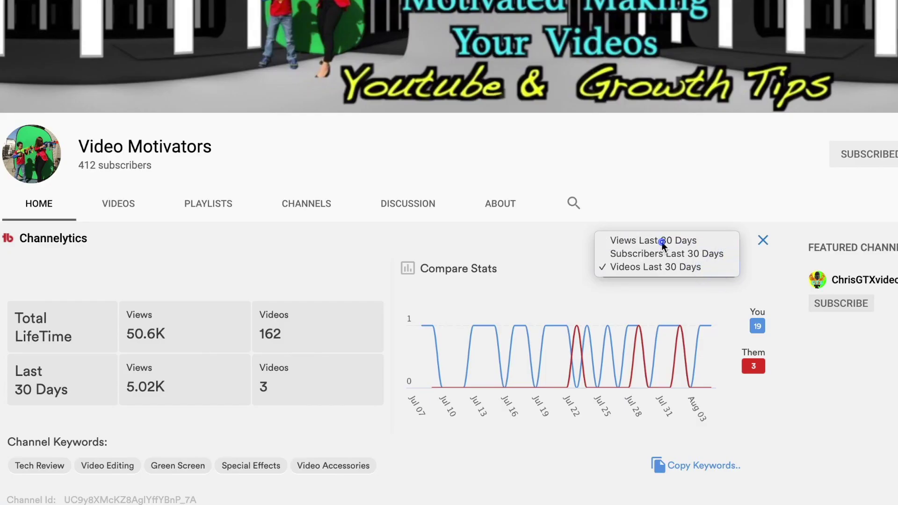
# - Set Channelytics Compare Stats to views over the last 30 days
pyautogui.click(663, 240)
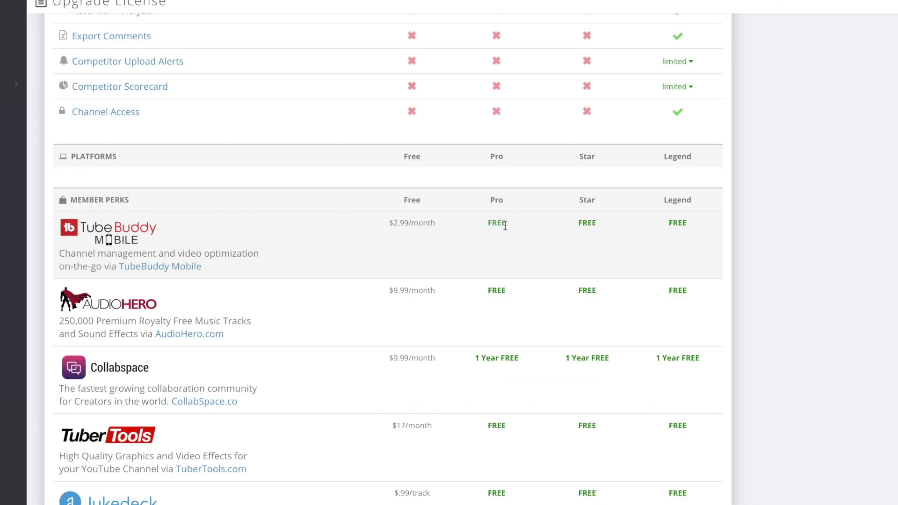
# - Reveal the free-plan limit for Search Explorer in the pricing table
pyautogui.scroll(15, 507, 224)
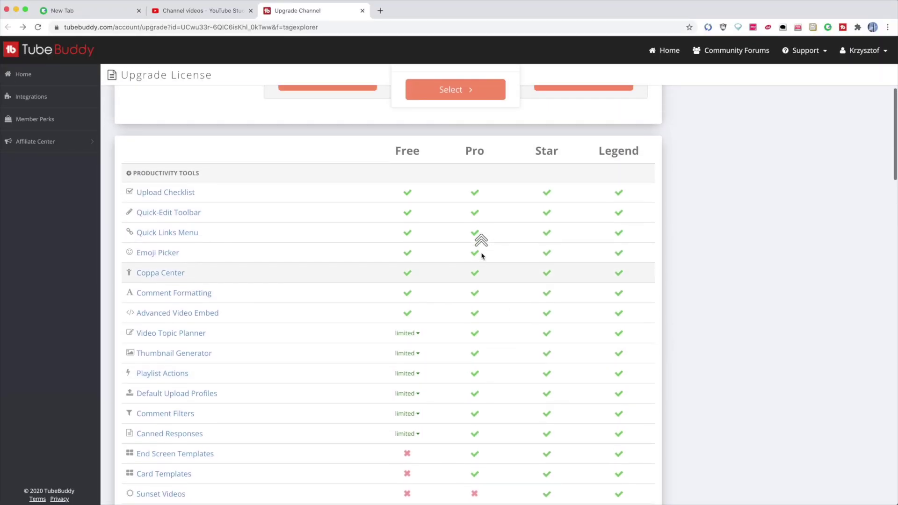
pyautogui.scroll(1, 481, 256)
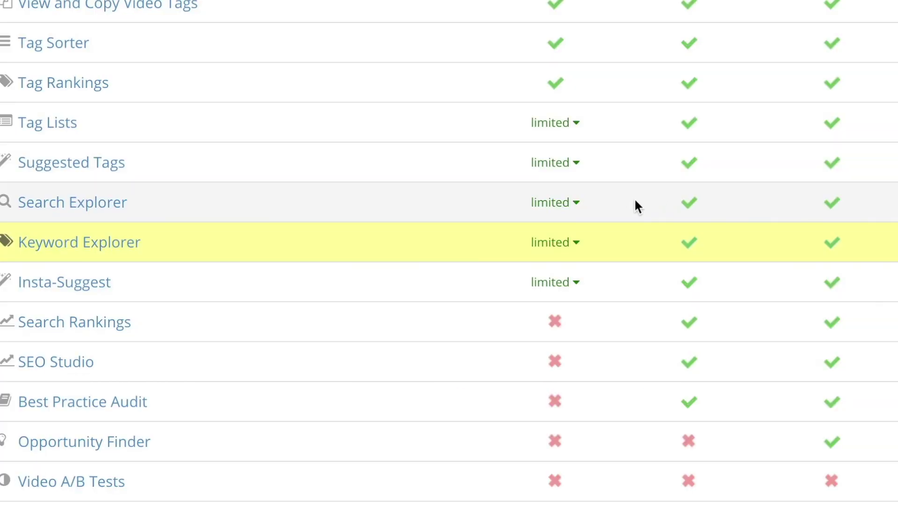
pyautogui.click(571, 202)
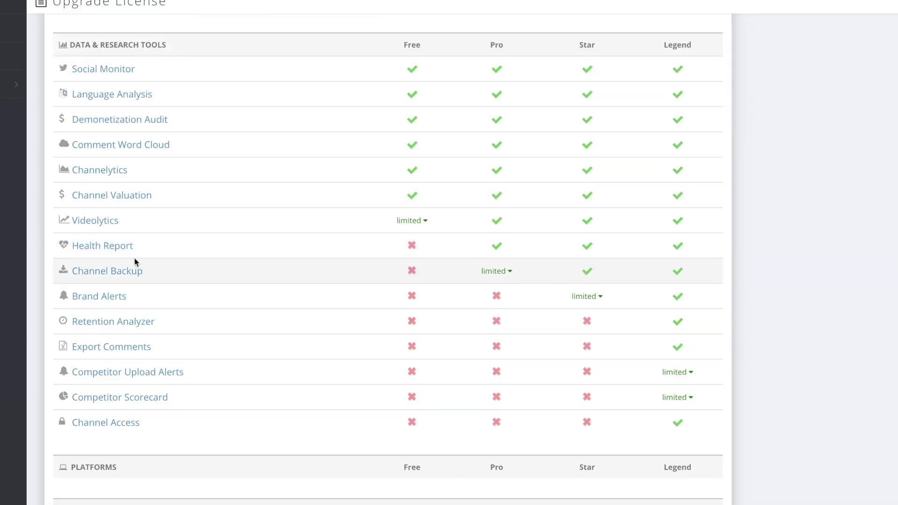
# - Read the Health Report tool details and look back through the pricing table
pyautogui.click(114, 248)
pyautogui.scroll(1, 454, 266)
pyautogui.scroll(1, 452, 267)
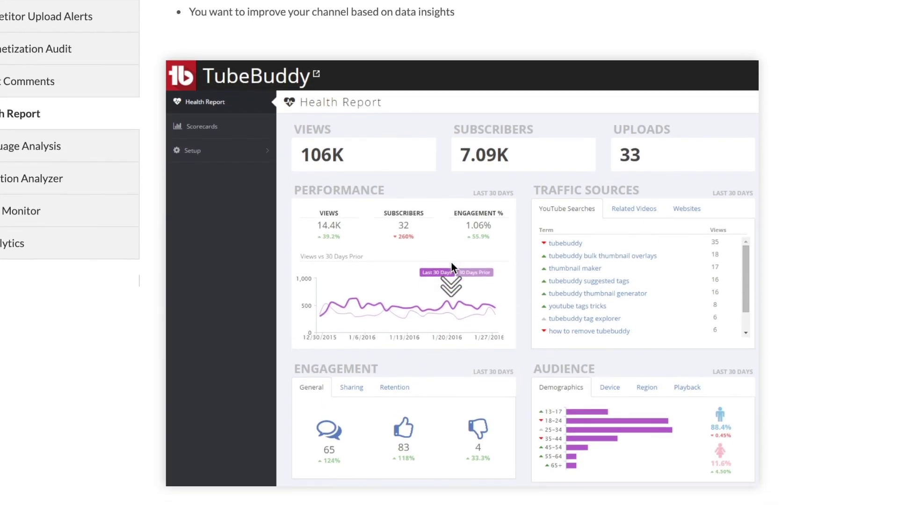
pyautogui.scroll(-2, 452, 267)
pyautogui.scroll(-2, 519, 252)
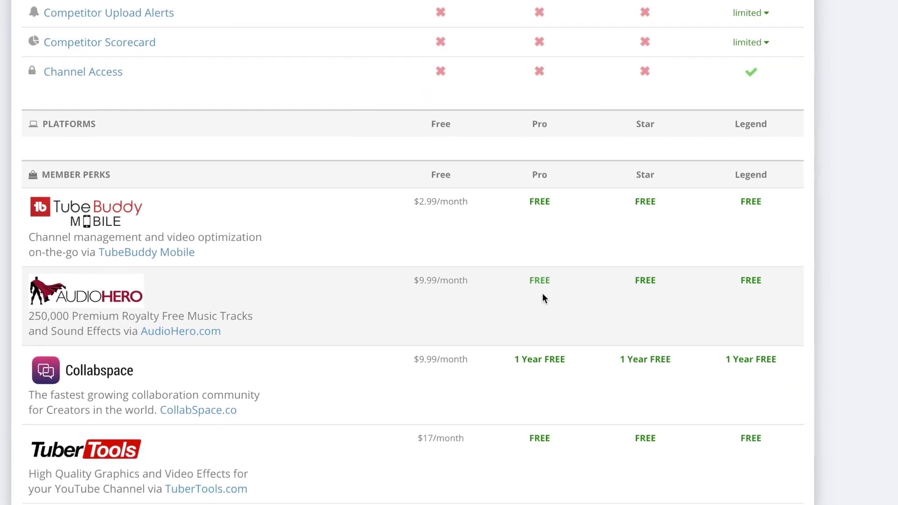
pyautogui.scroll(-3, 554, 296)
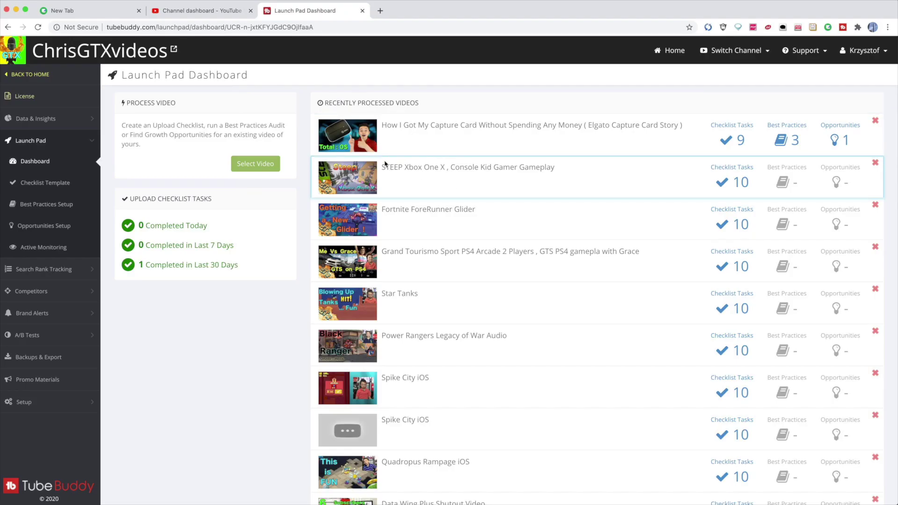
pyautogui.scroll(-2, 424, 281)
pyautogui.scroll(2, 424, 281)
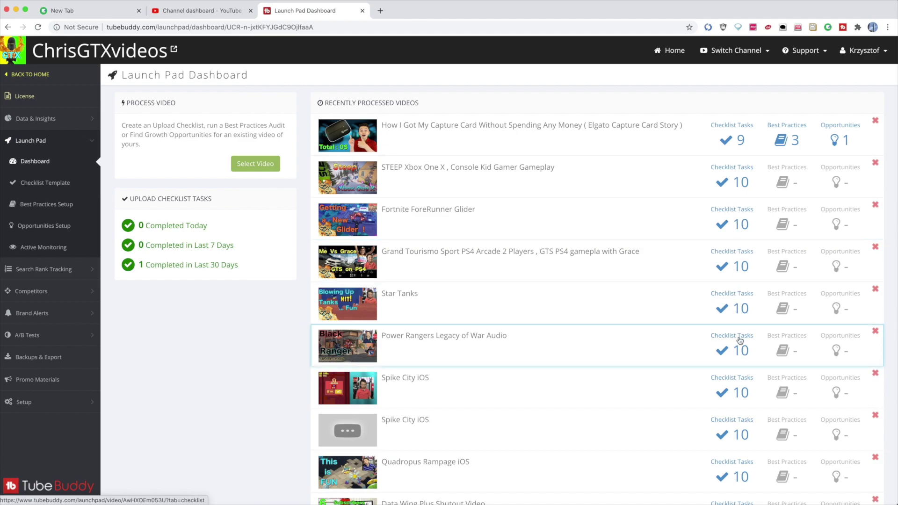
# - Check the first video's launch status, then process the Studio Beta views, subscribers and watch time video
pyautogui.scroll(-1, 740, 369)
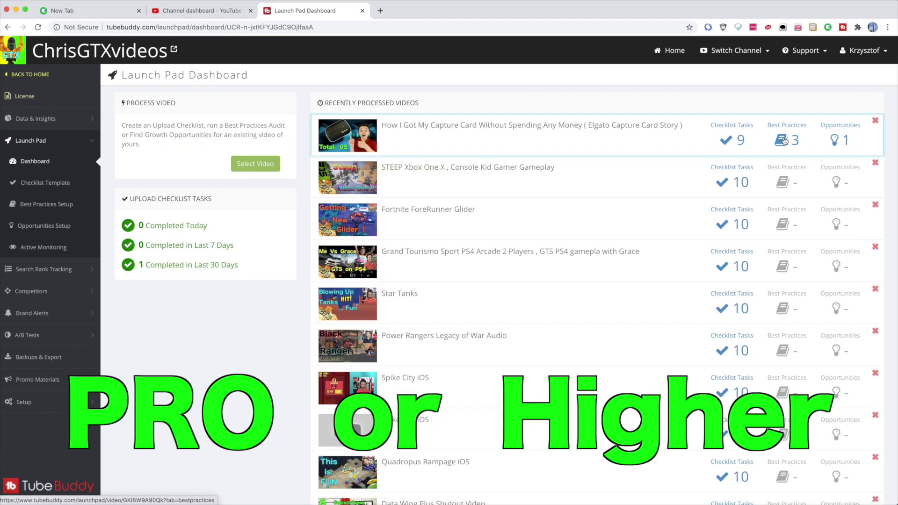
pyautogui.click(783, 140)
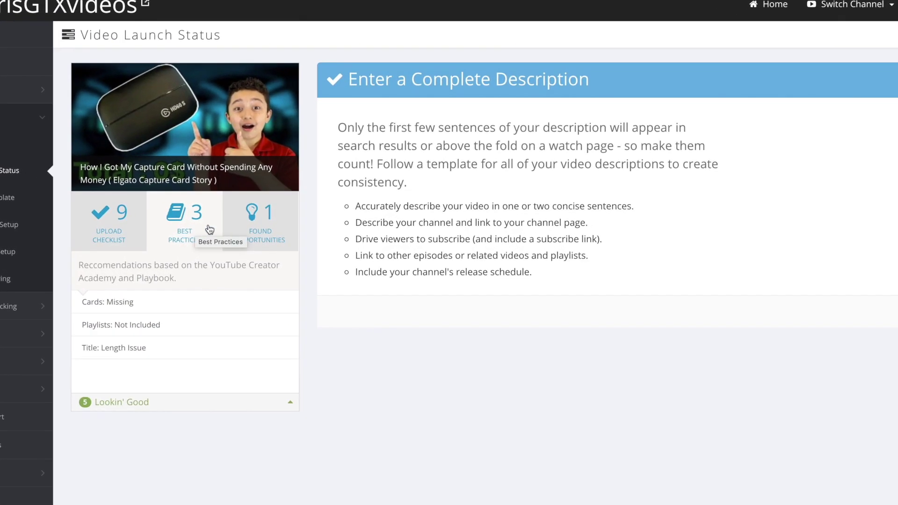
pyautogui.click(250, 232)
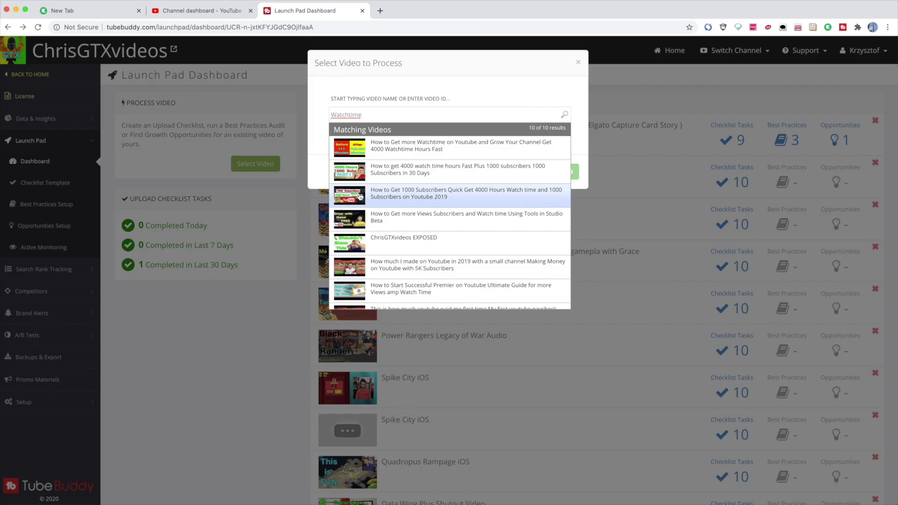
pyautogui.click(367, 220)
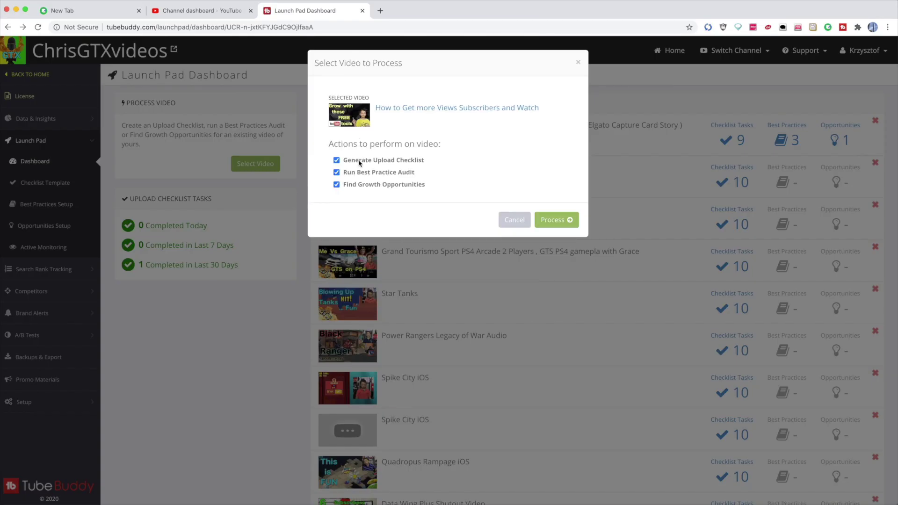
pyautogui.click(553, 219)
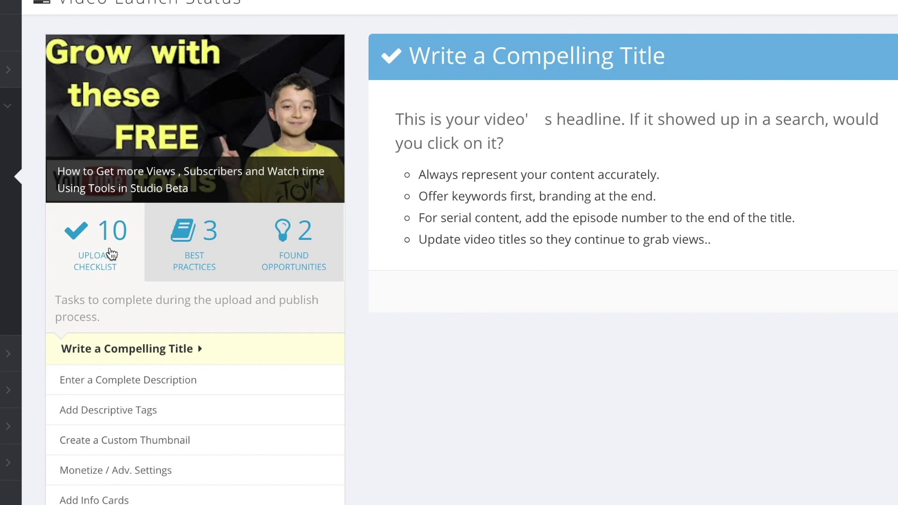
# - Review the video's best practices, including Title: Length Issue, and its found opportunities
pyautogui.click(198, 251)
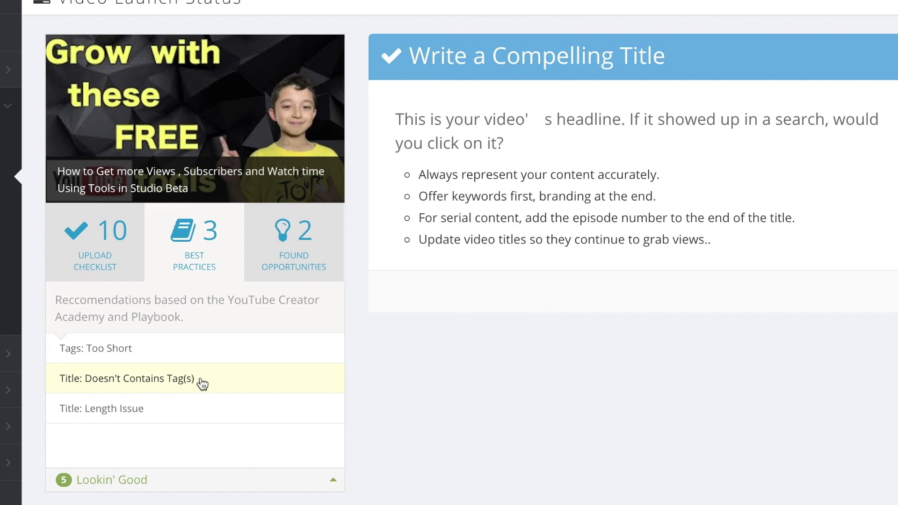
pyautogui.click(133, 410)
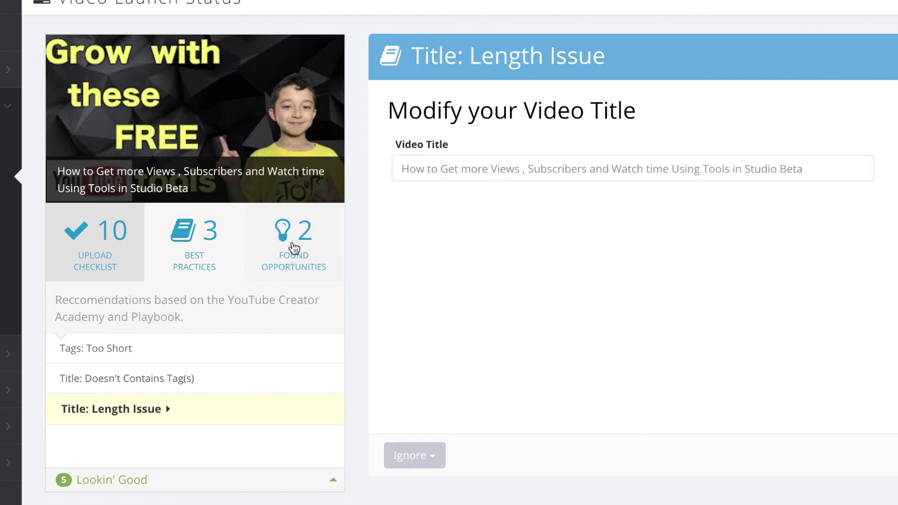
pyautogui.click(294, 248)
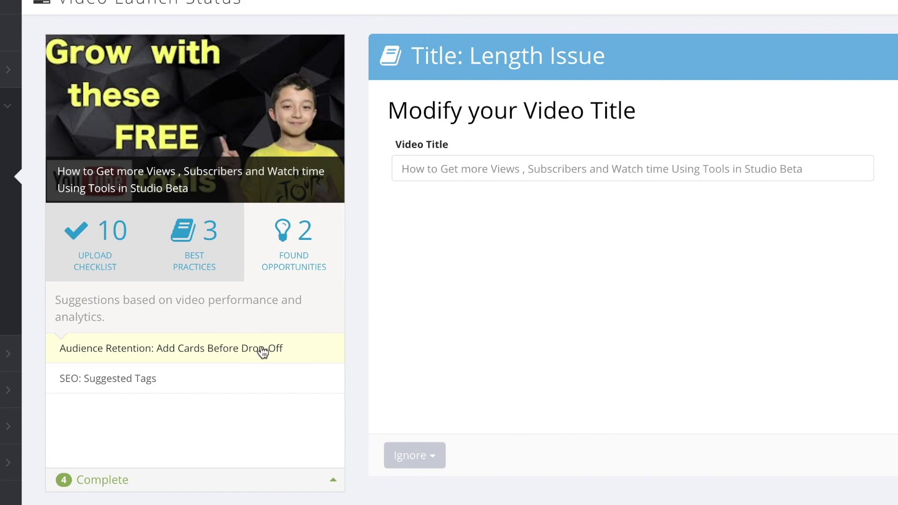
# - Add 'how to get subscribers' and 'how to get views on youtube' as suggested tags and save
pyautogui.click(143, 380)
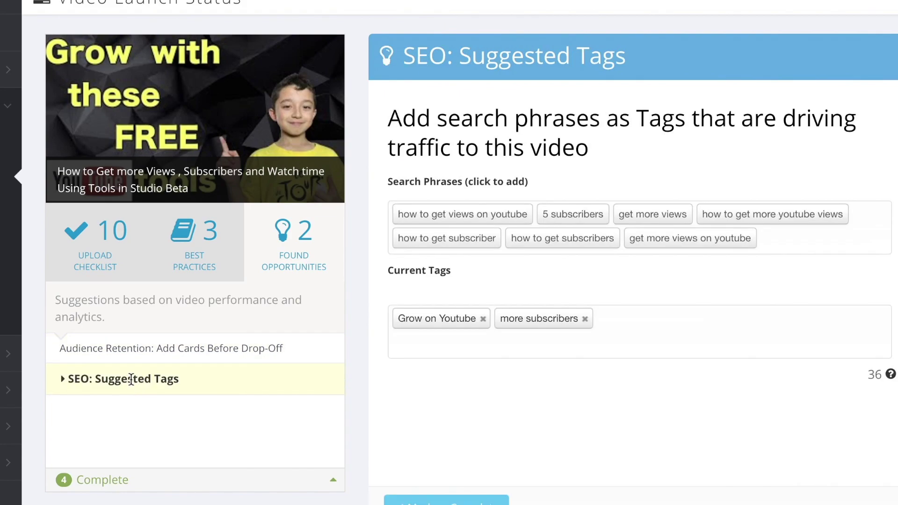
pyautogui.click(562, 238)
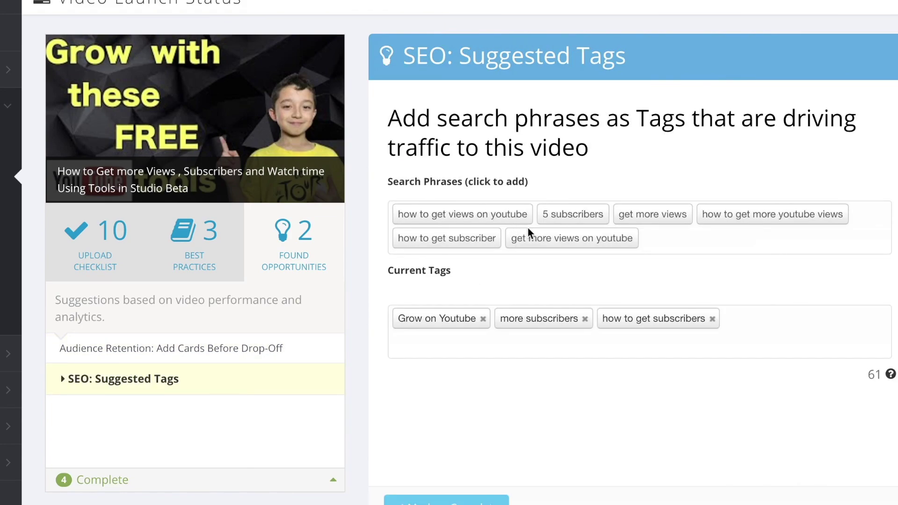
pyautogui.click(489, 220)
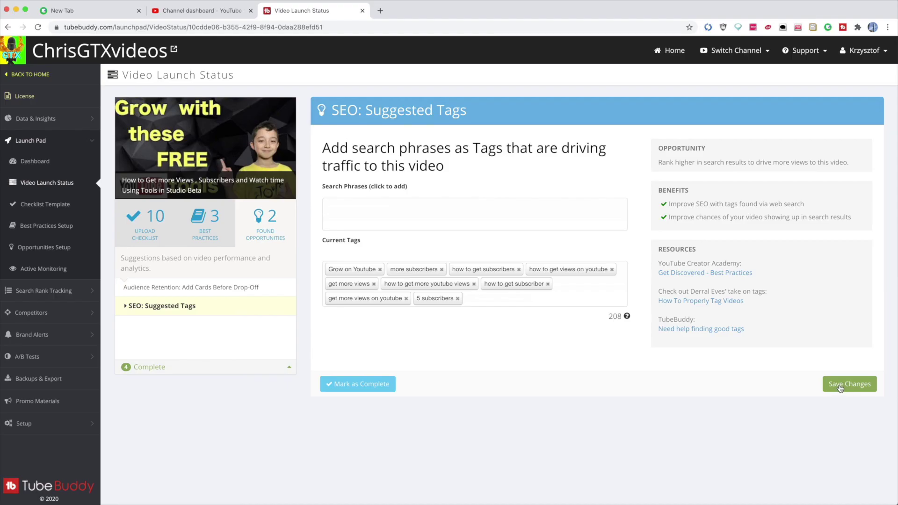
pyautogui.click(840, 388)
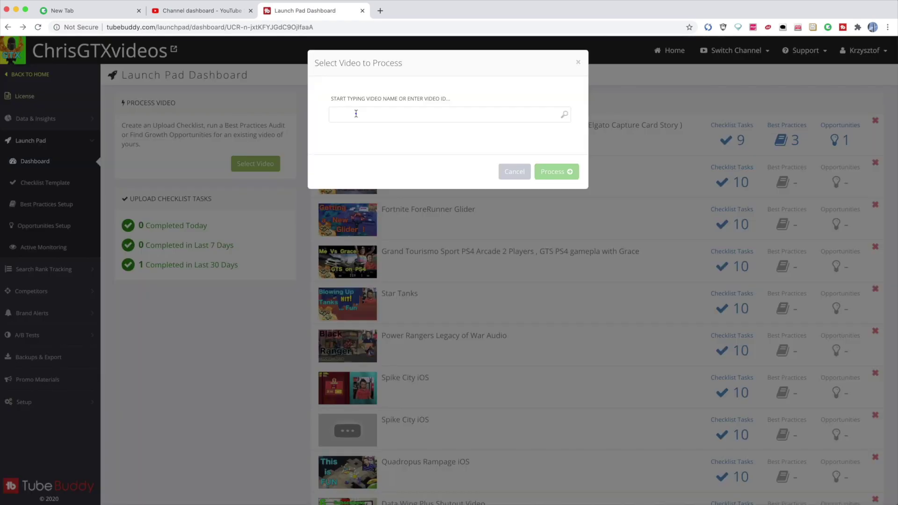
# - Pick another recent video and review its High Watch Percentage (32% vs 22%) and suggested tags
pyautogui.click(356, 114)
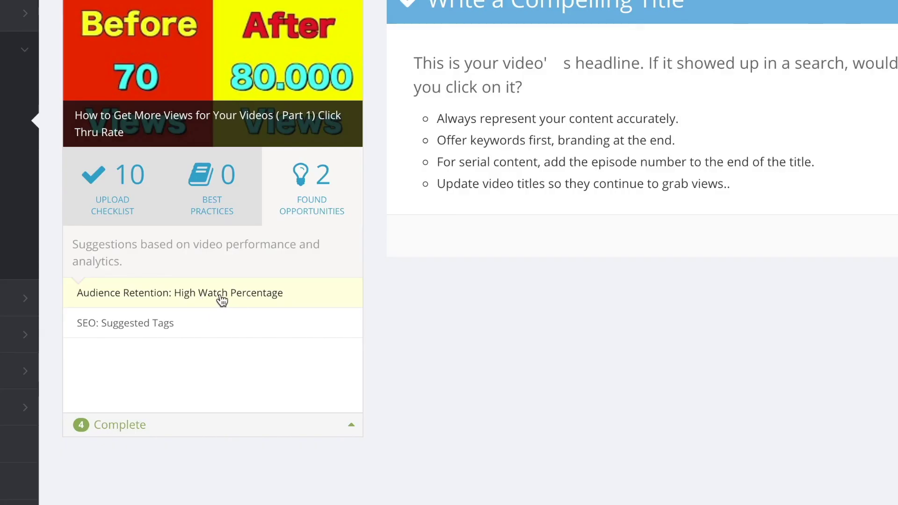
pyautogui.click(224, 298)
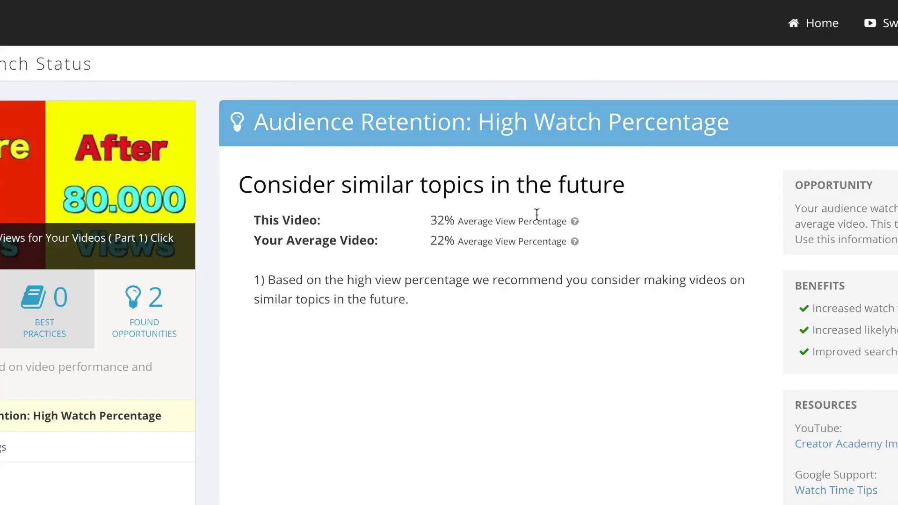
pyautogui.click(5, 448)
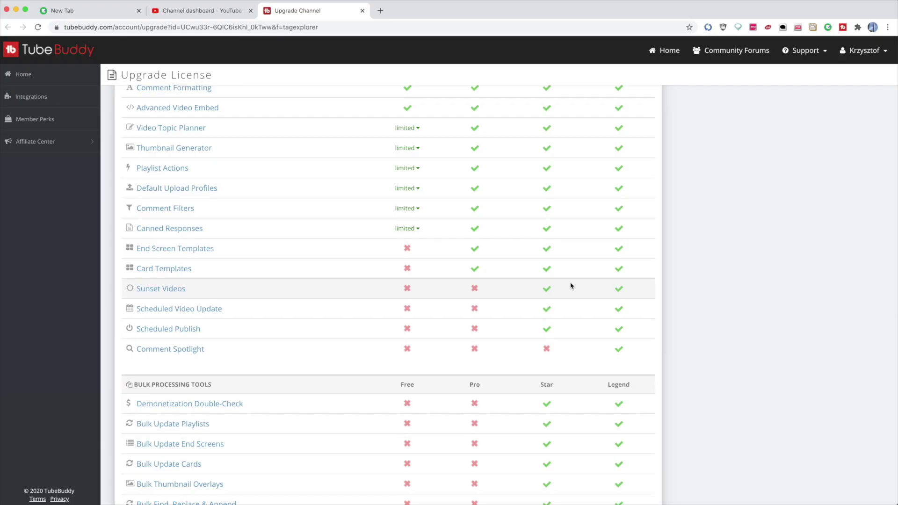
pyautogui.scroll(-3, 571, 287)
pyautogui.scroll(-4, 569, 293)
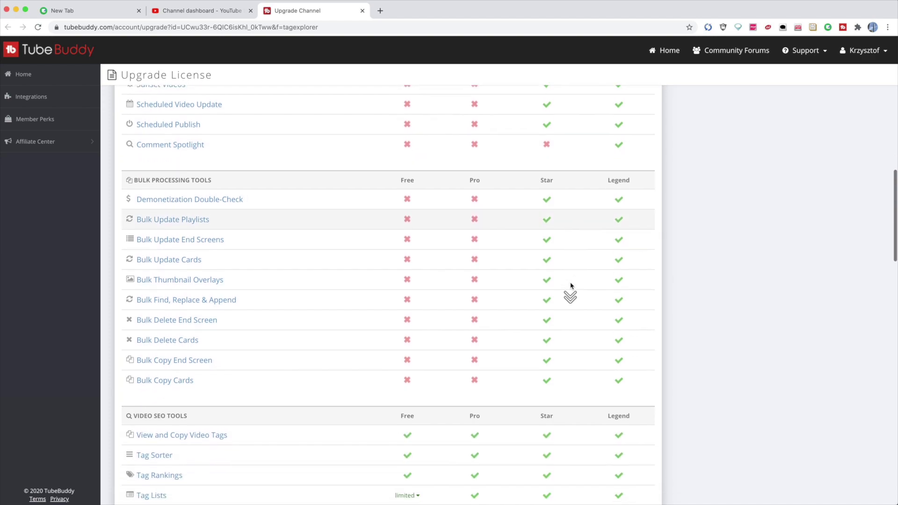
pyautogui.scroll(10, 431, 301)
pyautogui.scroll(-3, 432, 309)
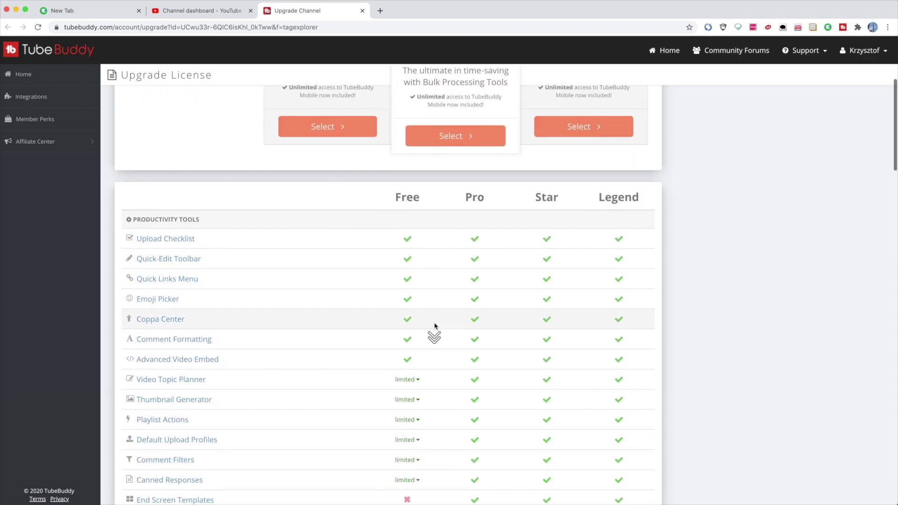
pyautogui.scroll(-3, 435, 326)
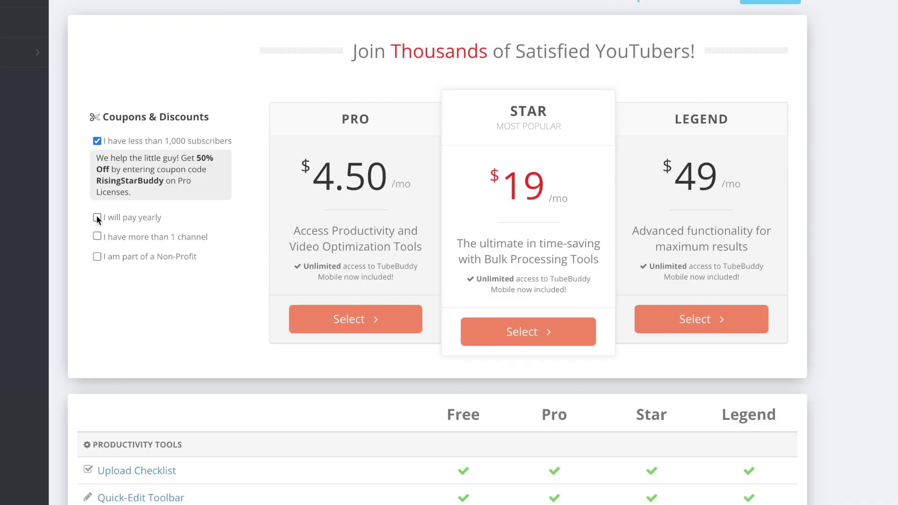
# - Check the yearly, multiple-channel and non-profit discount boxes so prices become $3.60, $15.20 and $39.20/mo
pyautogui.click(97, 218)
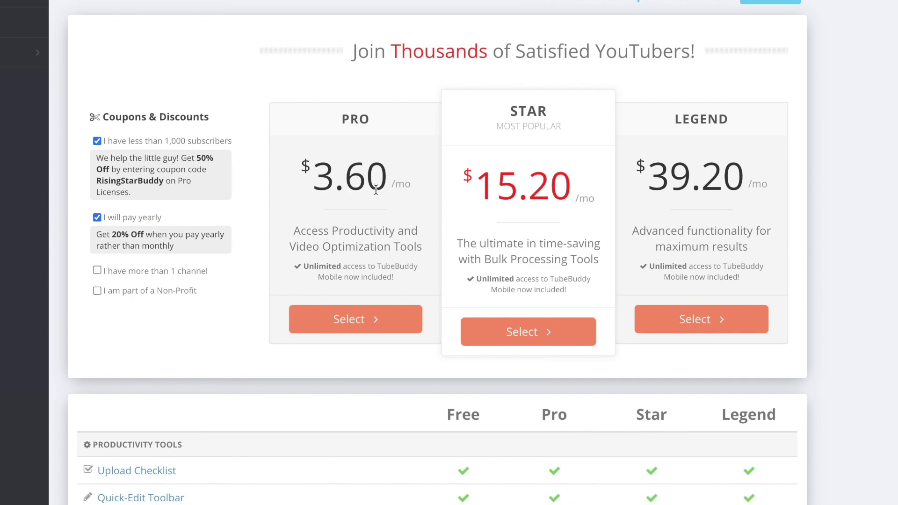
pyautogui.click(97, 271)
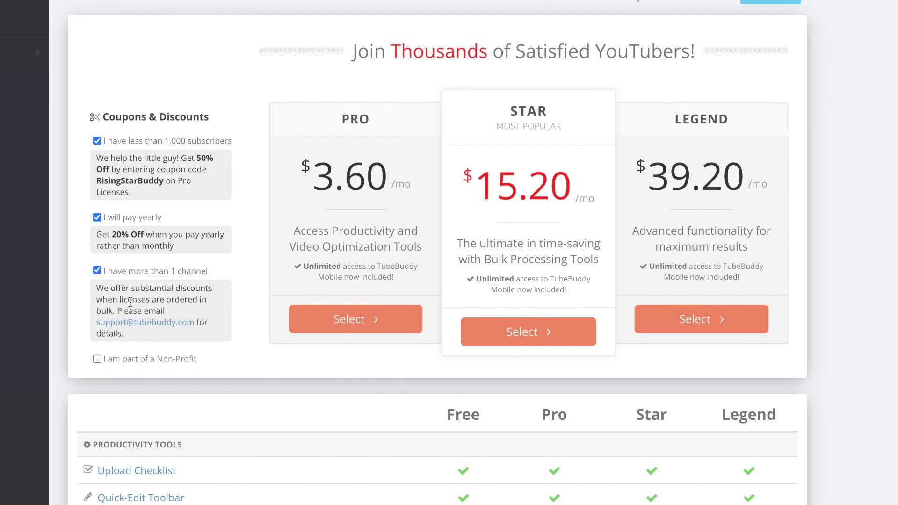
pyautogui.scroll(-1, 120, 280)
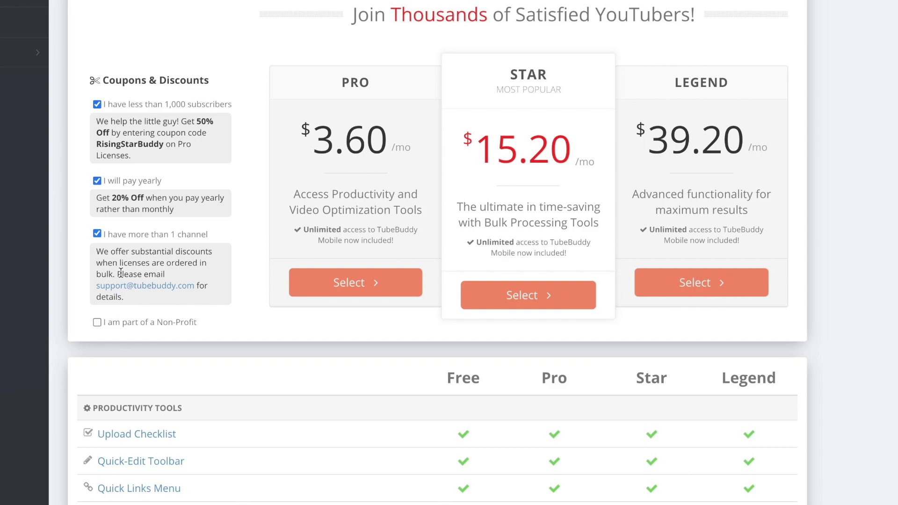
pyautogui.scroll(-1, 97, 279)
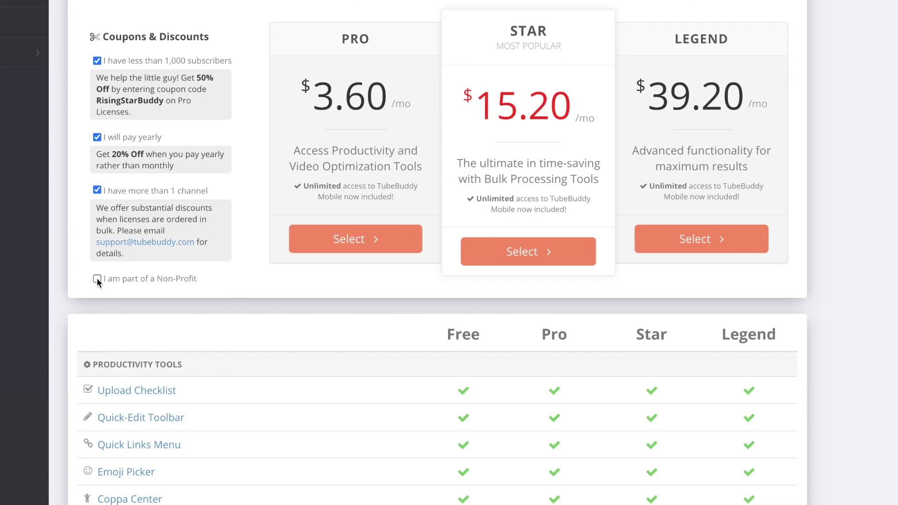
pyautogui.click(97, 280)
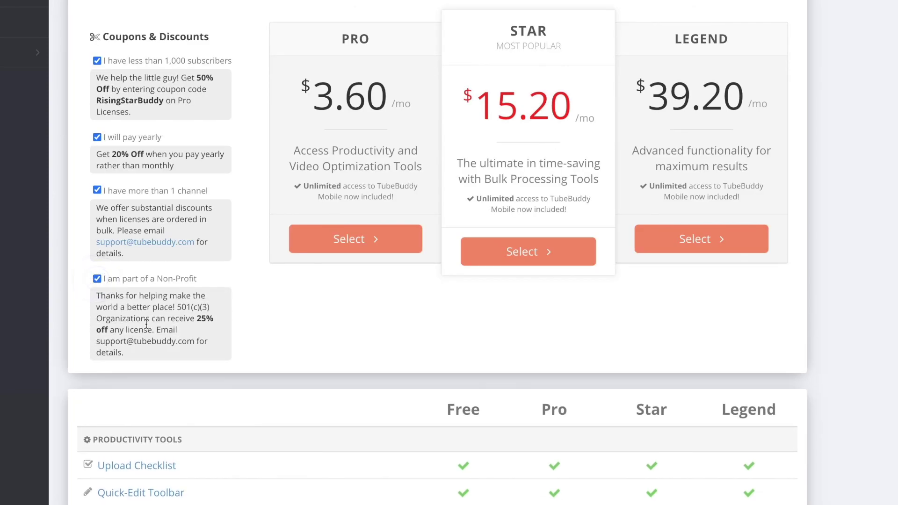